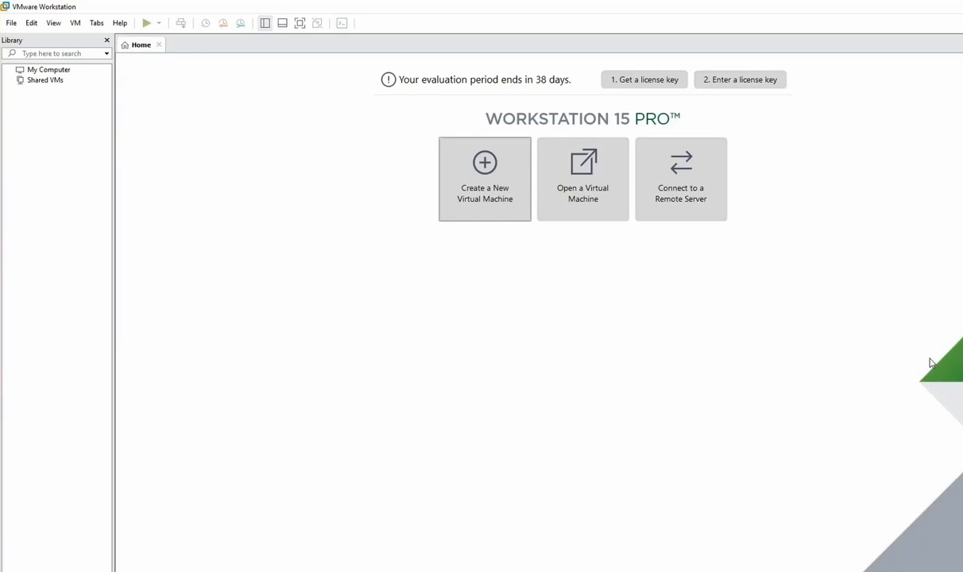
Switch to the browser, download and run the Windows 10 media creation tool, and accept its license terms.
{"action": "left_click", "coordinate": [1, 103]}
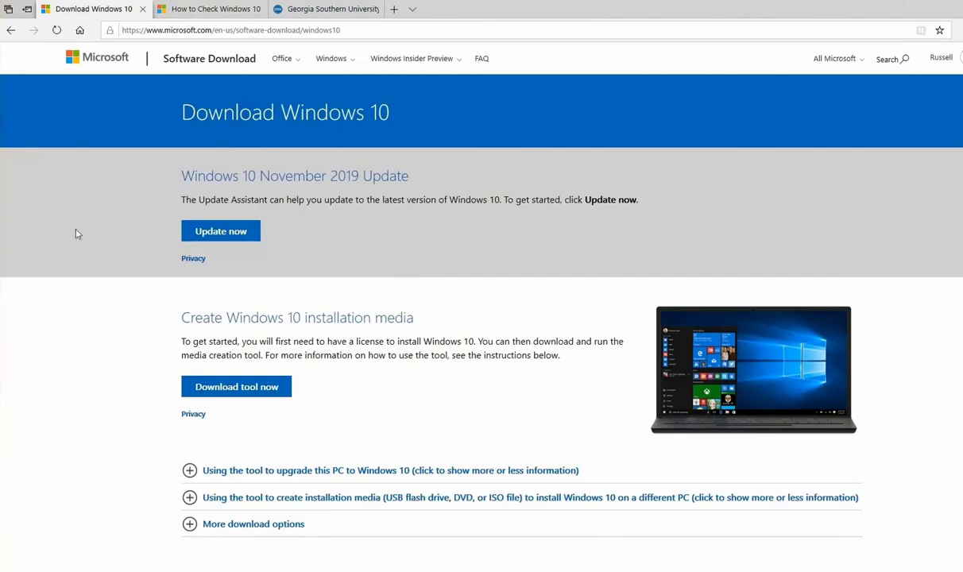
{"action": "left_click_drag", "start_coordinate": [425, 320], "coordinate": [150, 317]}
{"action": "left_click", "coordinate": [151, 317]}
{"action": "left_click", "coordinate": [233, 388]}
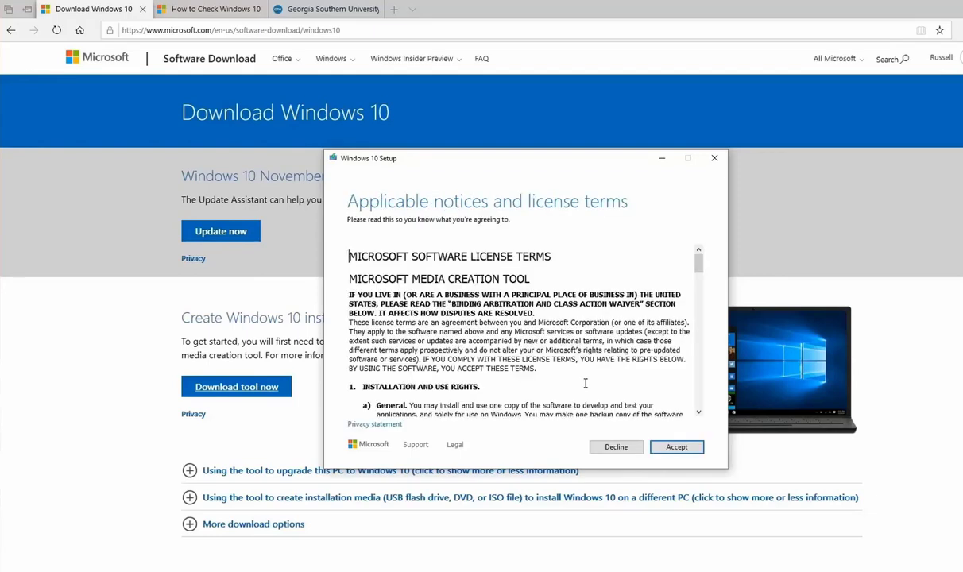
{"action": "left_click", "coordinate": [679, 447]}
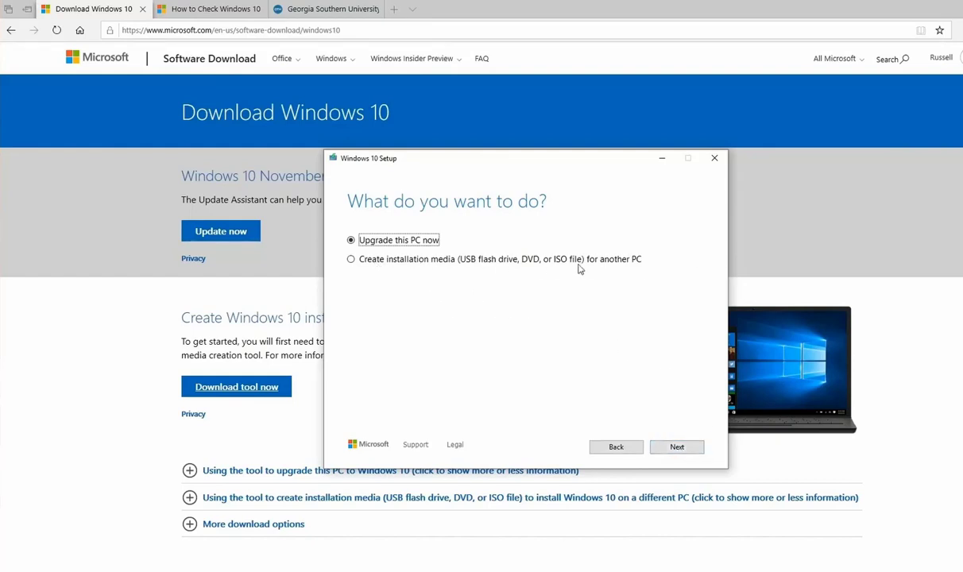
Create 64-bit Windows 10 installation media for another PC as an ISO file named Windows.iso in the Downloads folder.
{"action": "left_click", "coordinate": [351, 259]}
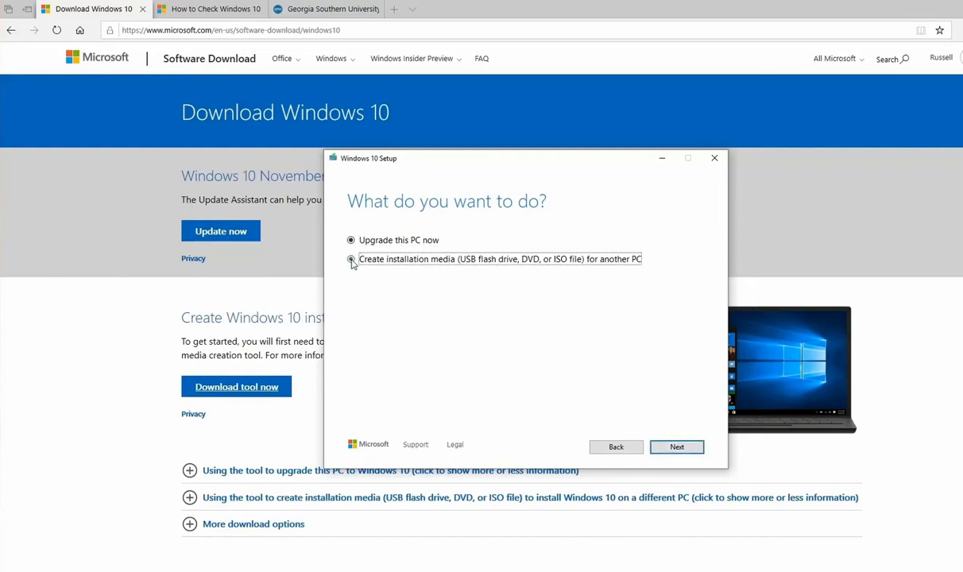
{"action": "left_click", "coordinate": [672, 447]}
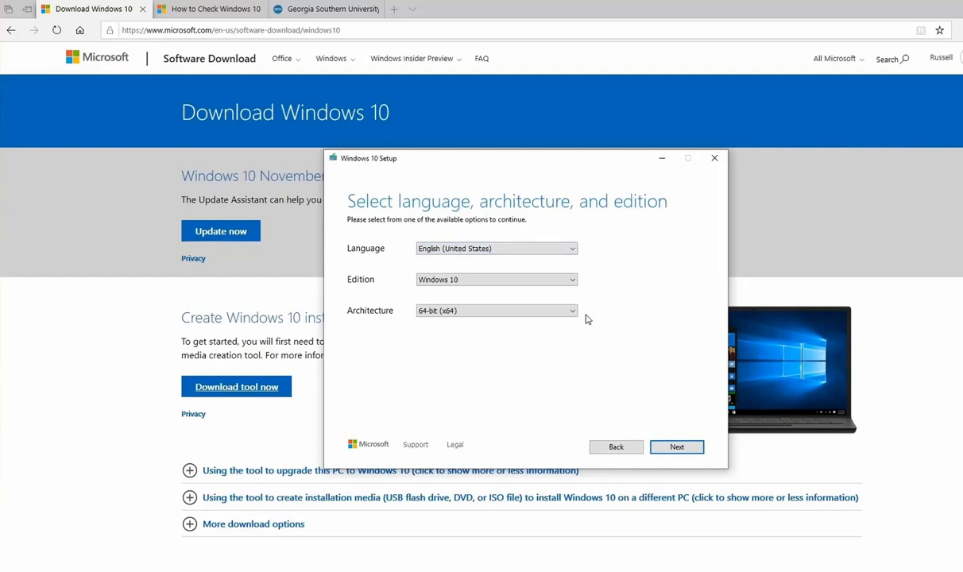
{"action": "left_click", "coordinate": [669, 450]}
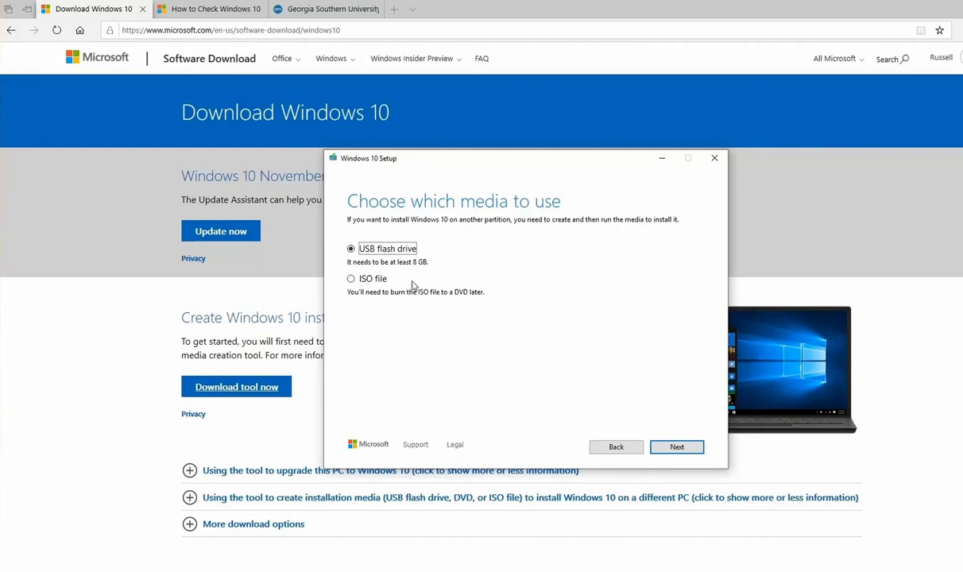
{"action": "left_click", "coordinate": [351, 279]}
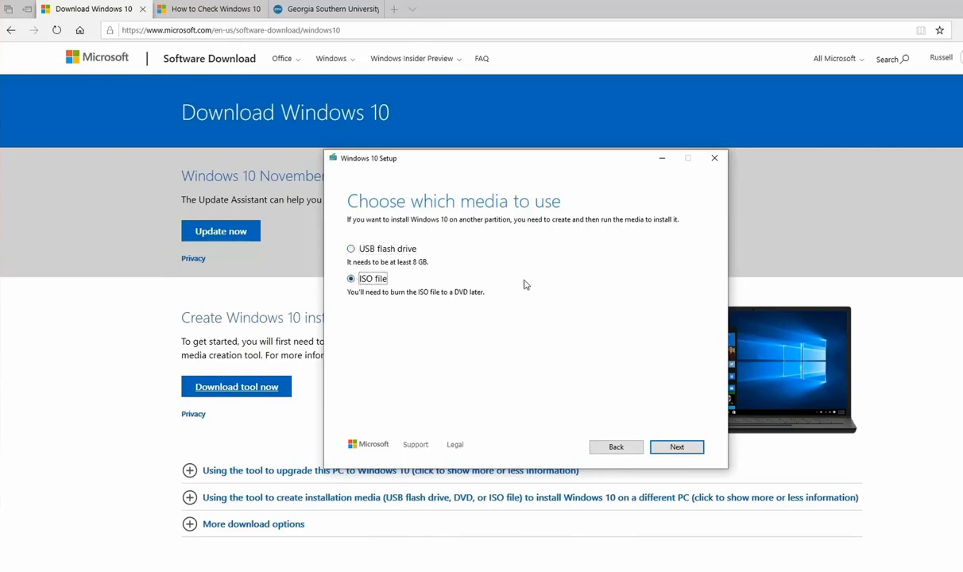
{"action": "left_click", "coordinate": [690, 448]}
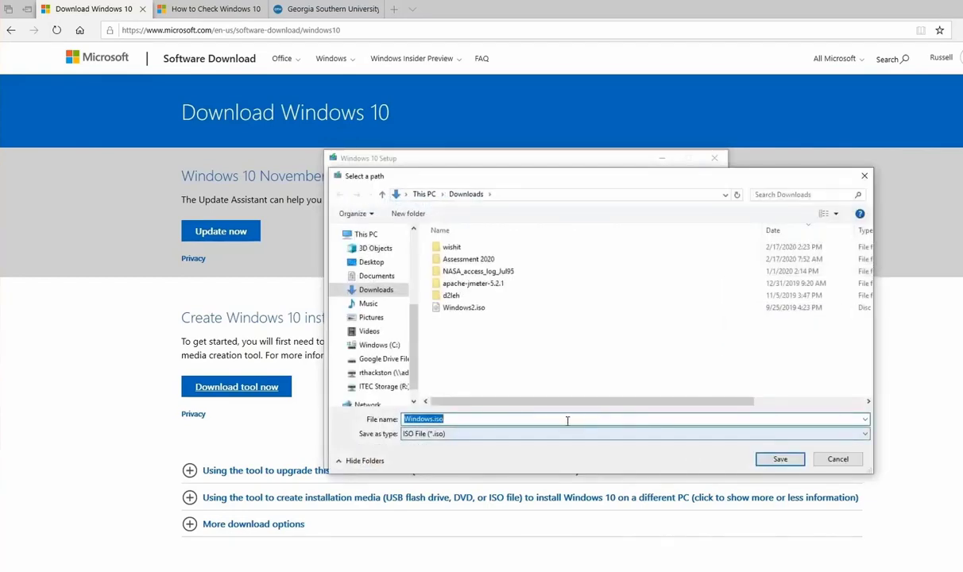
{"action": "left_click", "coordinate": [764, 459]}
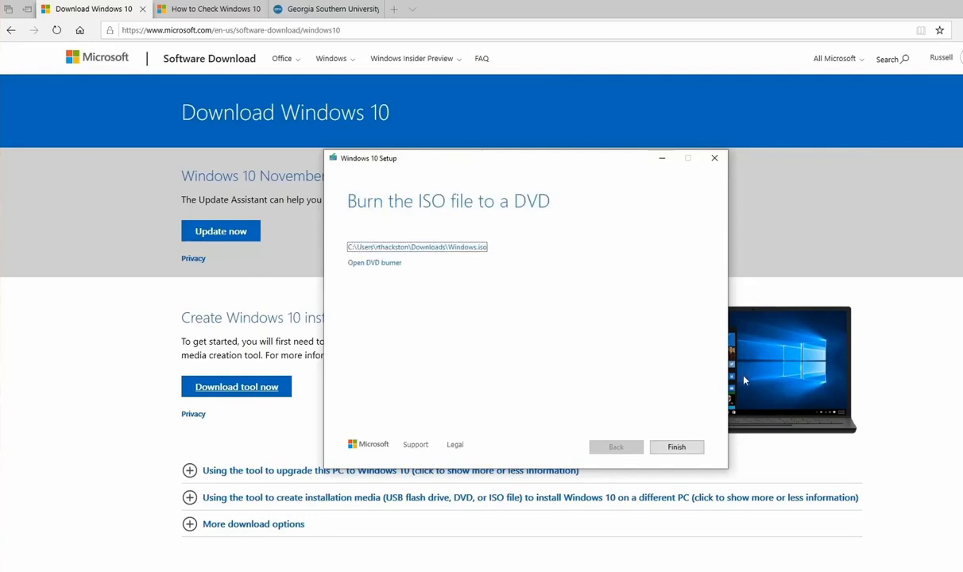
{"action": "left_click", "coordinate": [676, 447]}
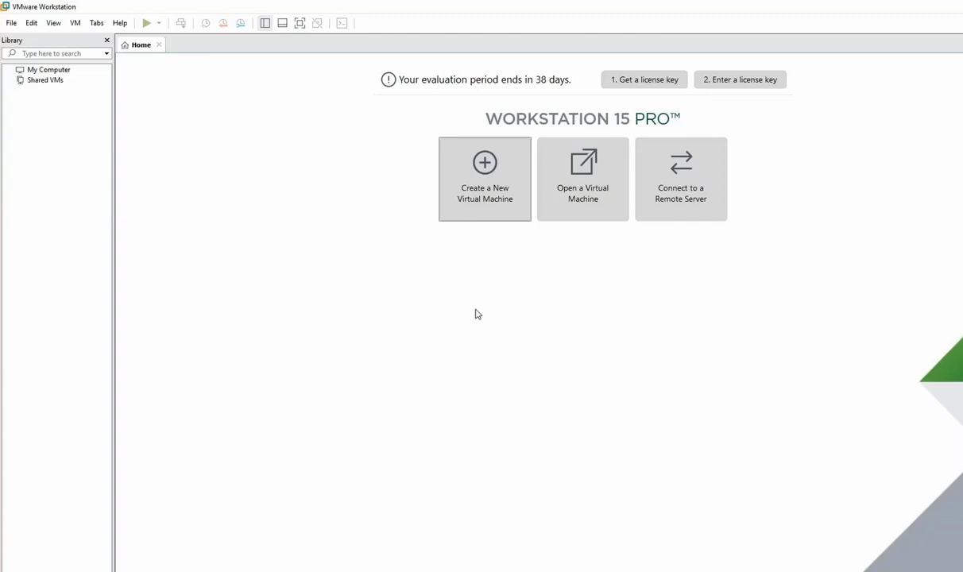
Switch to VMware Workstation and start a new virtual machine with the typical configuration, installing from Windows.iso in Downloads.
{"action": "left_click", "coordinate": [489, 168]}
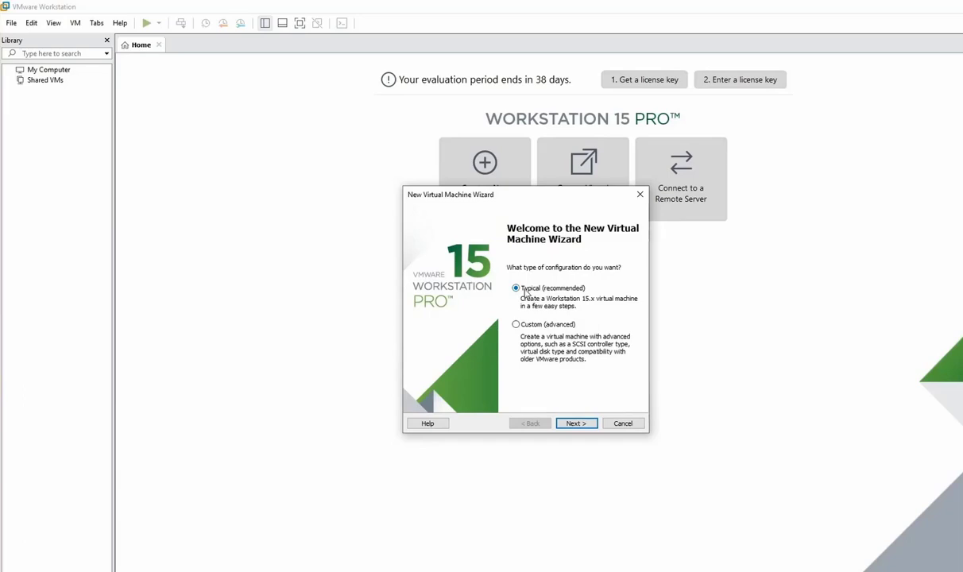
{"action": "left_click", "coordinate": [573, 423]}
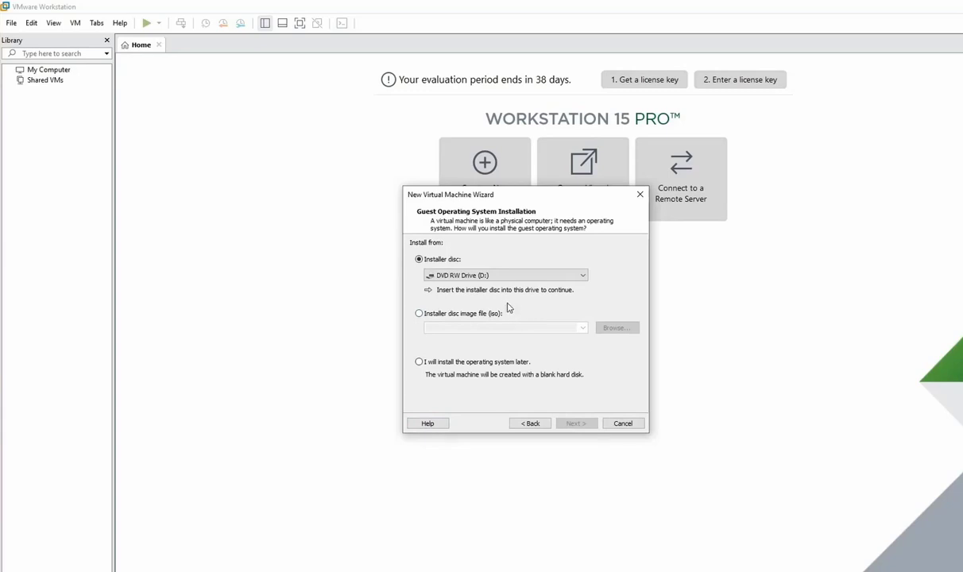
{"action": "left_click", "coordinate": [419, 314]}
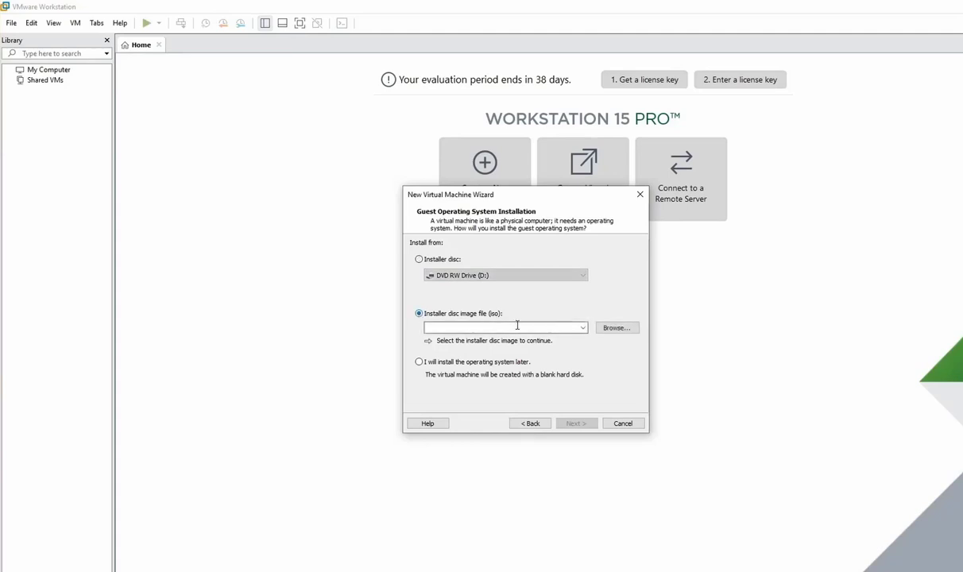
{"action": "left_click", "coordinate": [614, 328]}
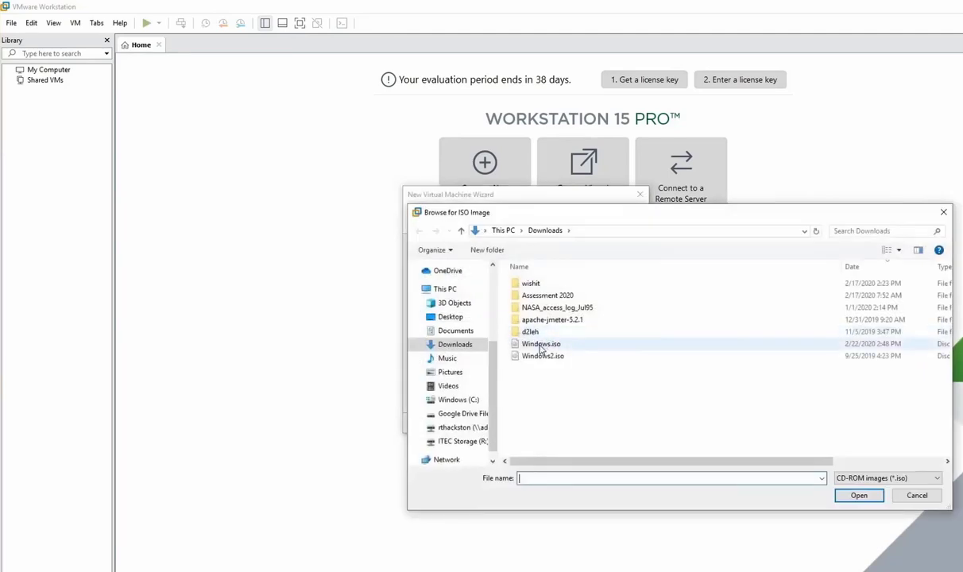
{"action": "left_click", "coordinate": [541, 347]}
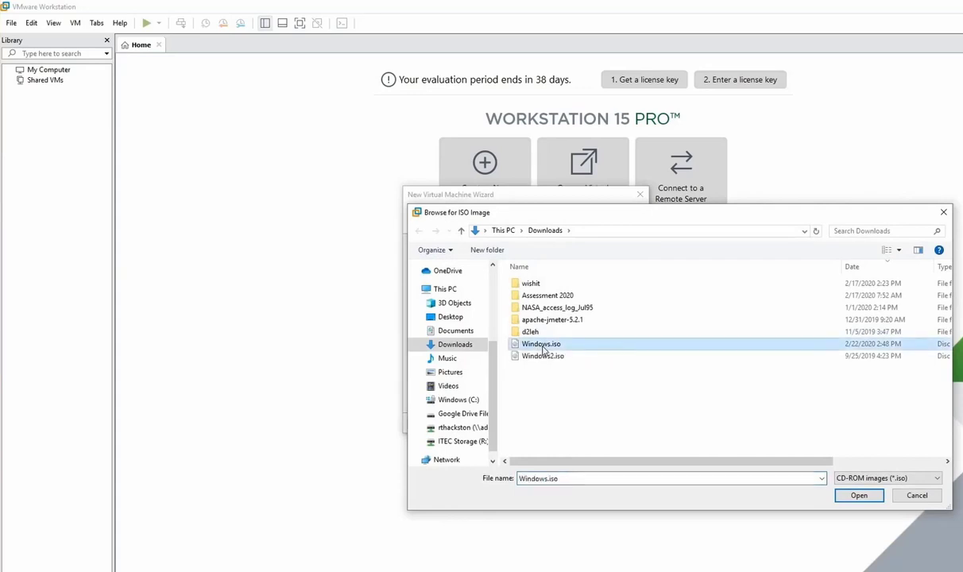
{"action": "left_click", "coordinate": [848, 497]}
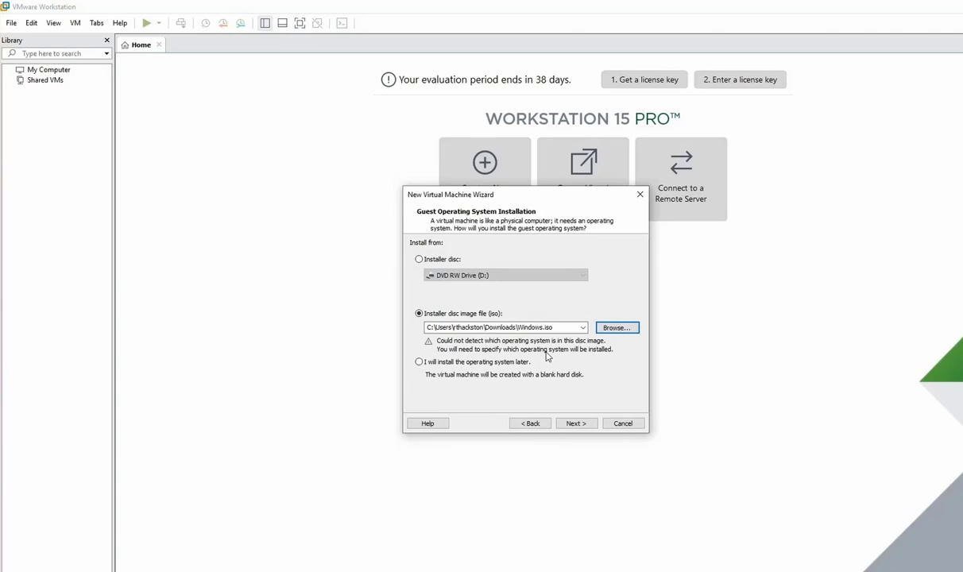
{"action": "left_click", "coordinate": [587, 425]}
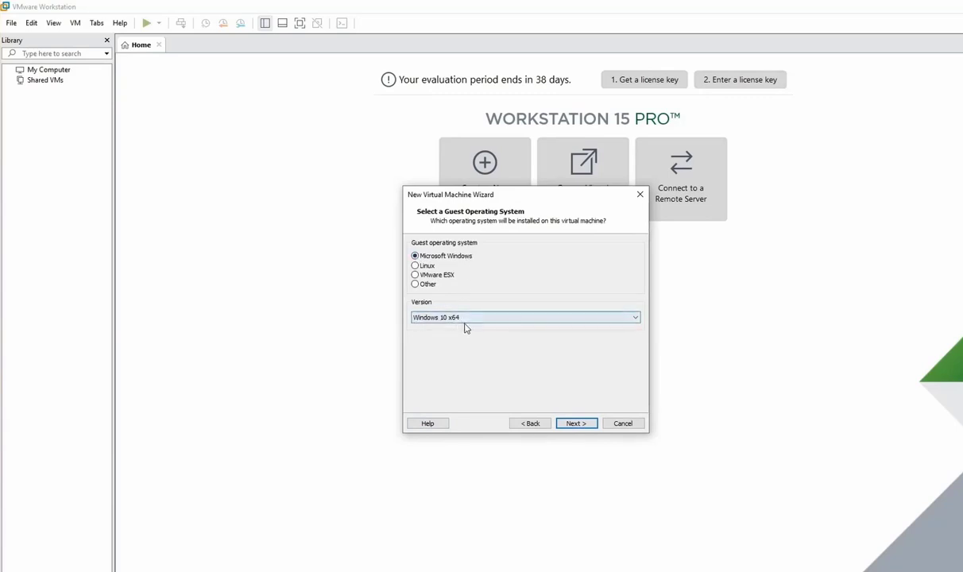
Keep Windows 10 x64 as the guest operating system and name the virtual machine "Windows 10 x64 for IT 1130".
{"action": "left_click", "coordinate": [576, 423]}
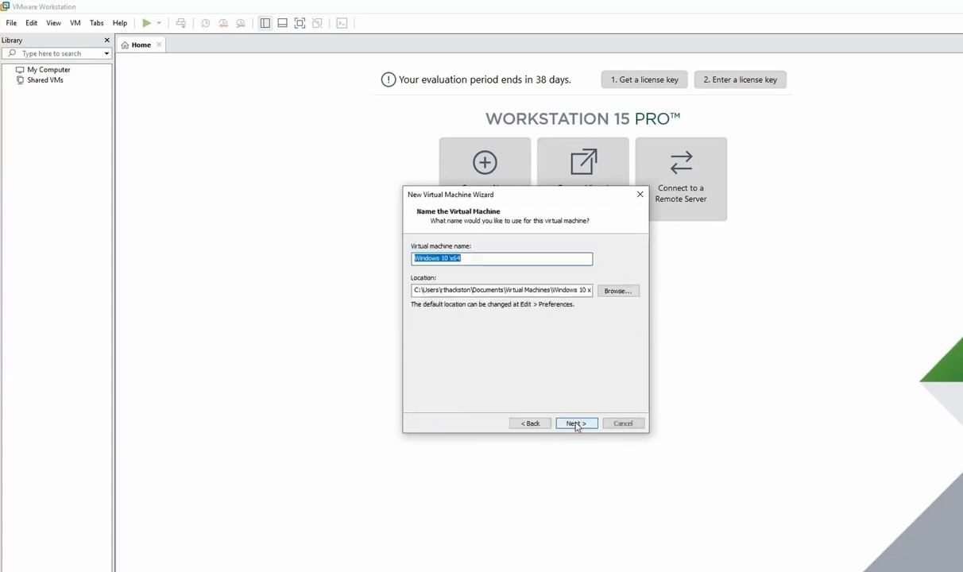
{"action": "left_click", "coordinate": [468, 257]}
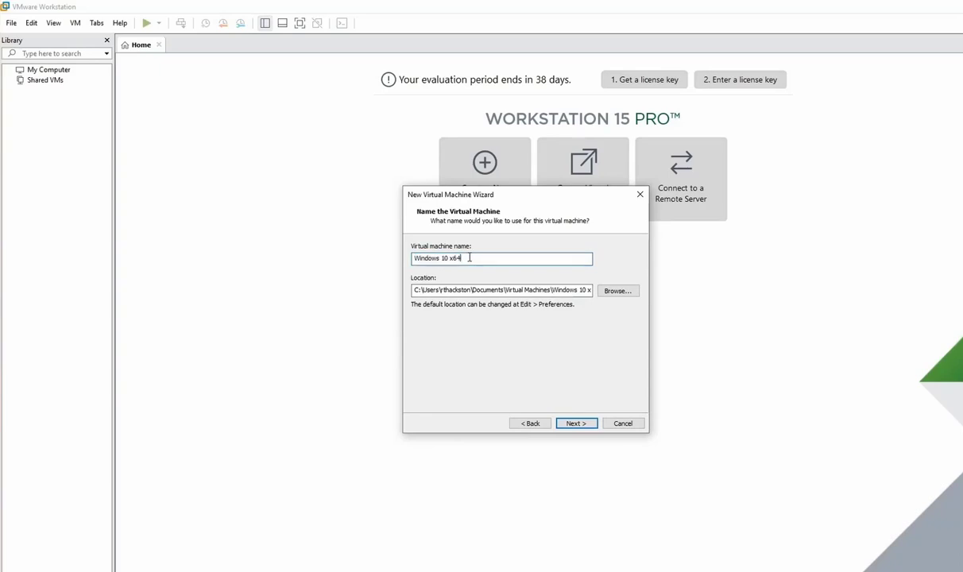
{"action": "type", "text": "for IT 1130"}
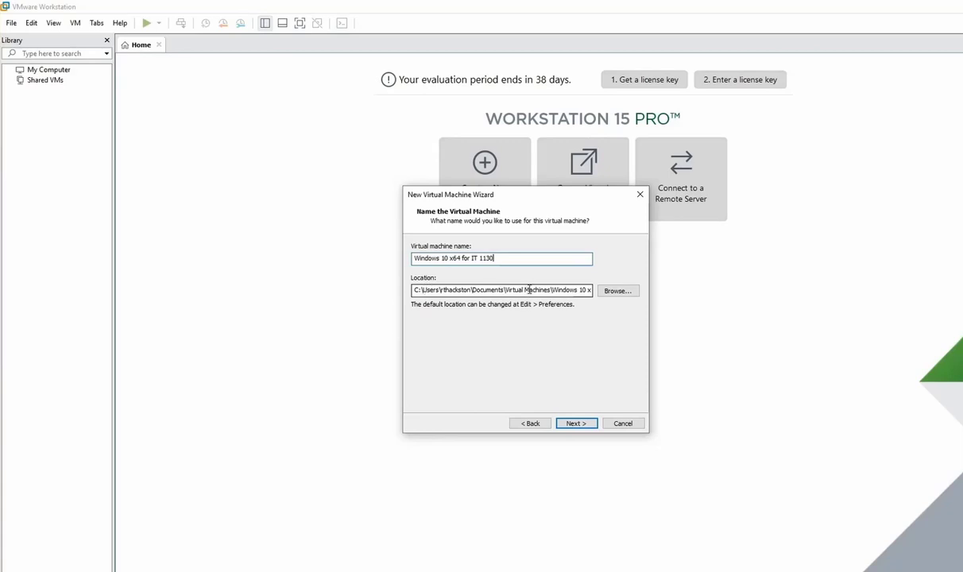
{"action": "left_click", "coordinate": [586, 421]}
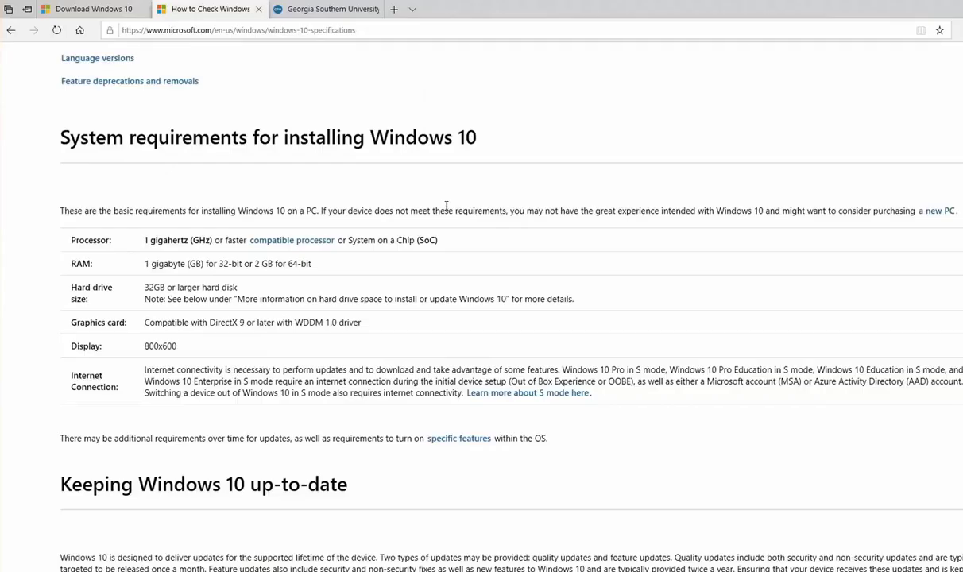
Switch to the browser's Windows 10 specifications page and examine the 64-bit RAM and hard drive size requirements.
{"action": "scroll", "coordinate": [444, 210], "scroll_direction": "up", "scroll_amount": 4}
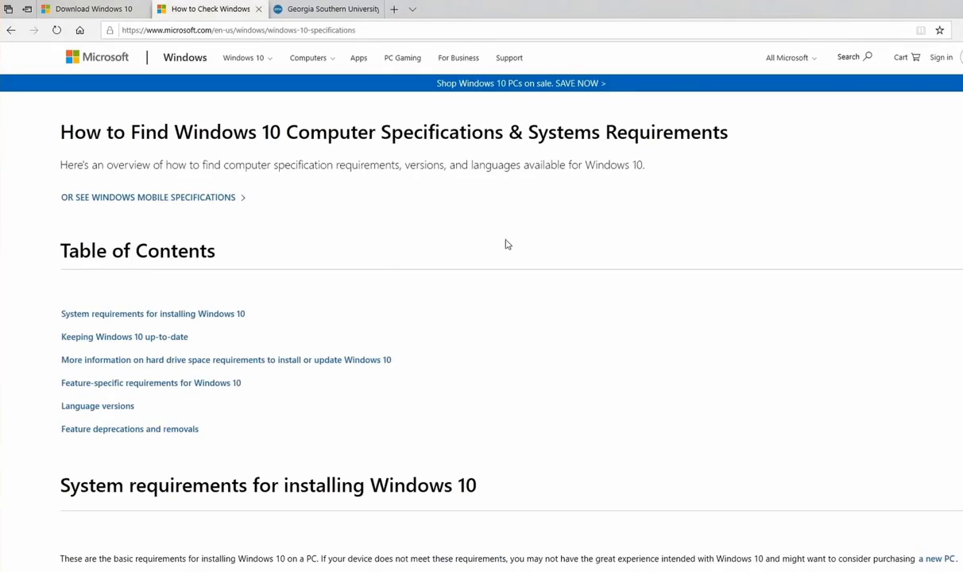
{"action": "scroll", "coordinate": [507, 245], "scroll_direction": "down", "scroll_amount": 5}
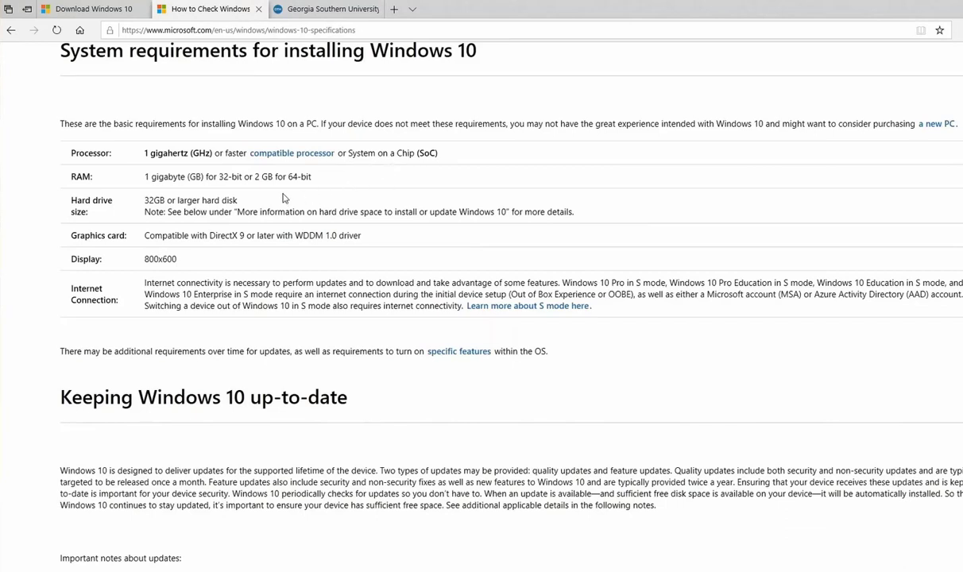
{"action": "left_click_drag", "start_coordinate": [255, 177], "coordinate": [314, 179]}
{"action": "left_click_drag", "start_coordinate": [144, 201], "coordinate": [164, 202]}
{"action": "left_click", "coordinate": [262, 191]}
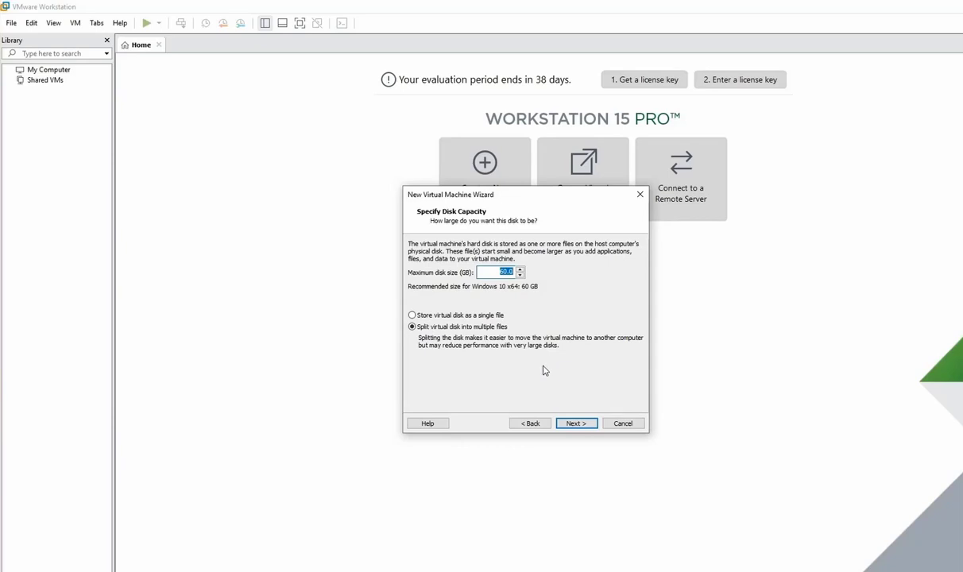
Back in VMware Workstation, store the 60 GB virtual disk as a single file and create the virtual machine.
{"action": "left_click", "coordinate": [413, 315]}
{"action": "left_click", "coordinate": [589, 427]}
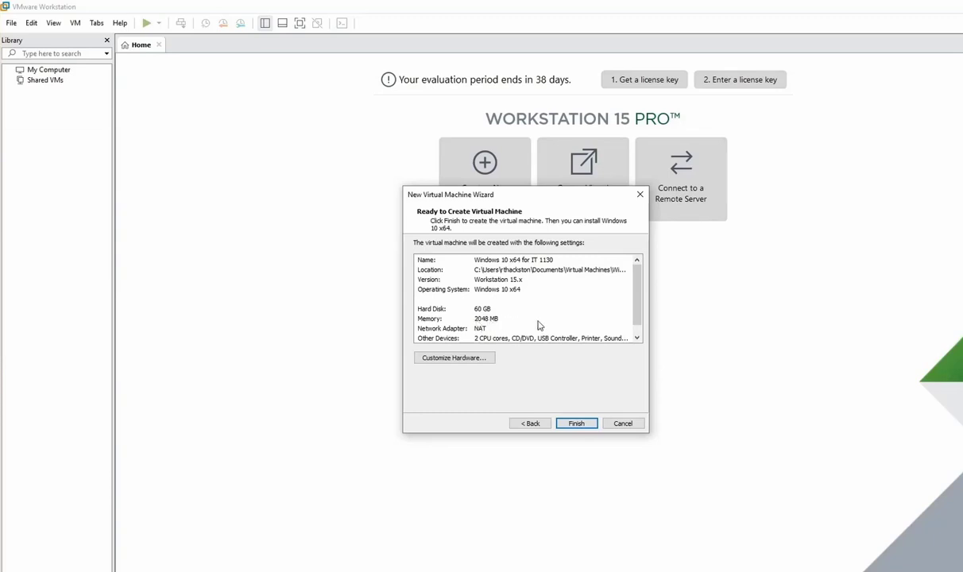
{"action": "scroll", "coordinate": [600, 279], "scroll_direction": "down", "scroll_amount": 1}
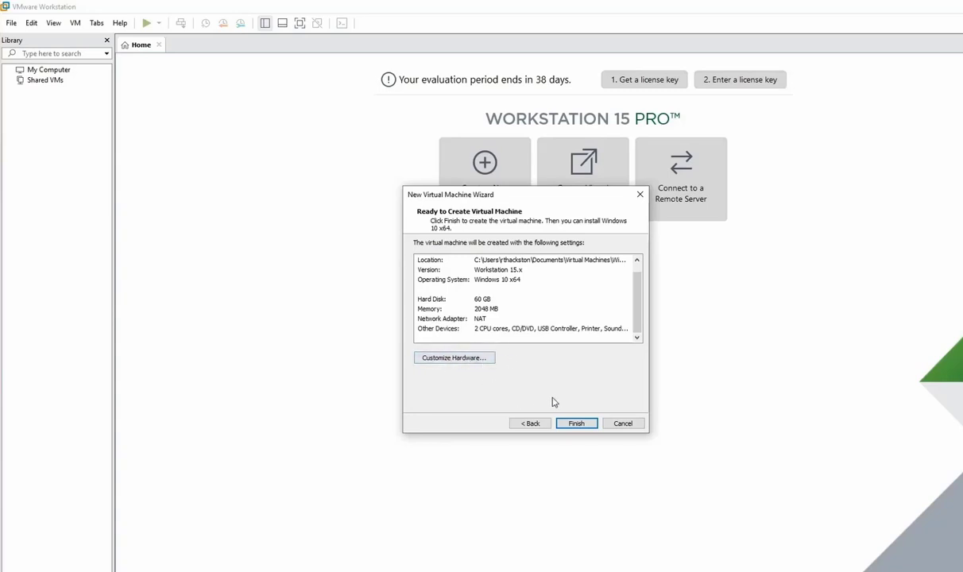
{"action": "left_click", "coordinate": [588, 425]}
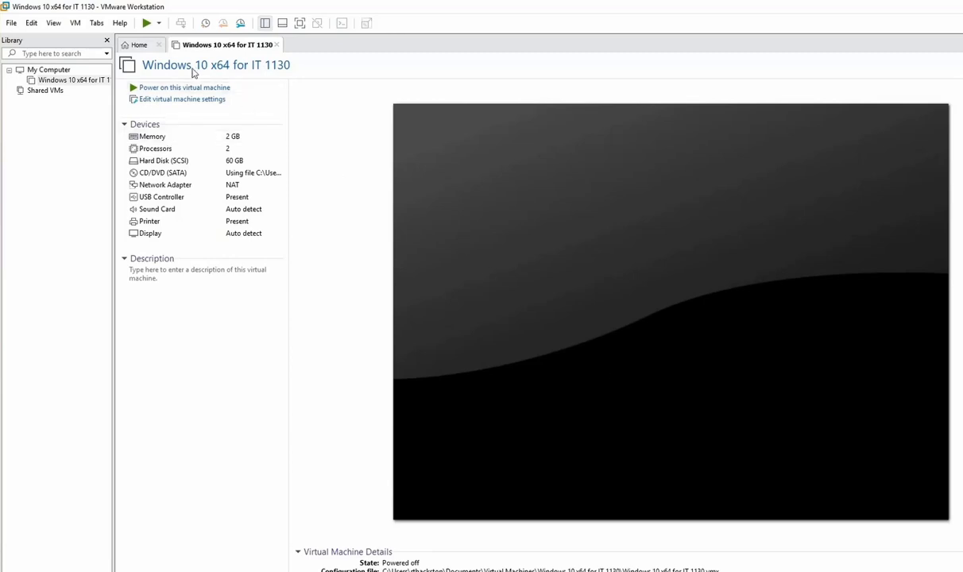
Try to boot the new virtual machine from the installer image, and power it off at the network boot stage.
{"action": "left_click", "coordinate": [158, 89]}
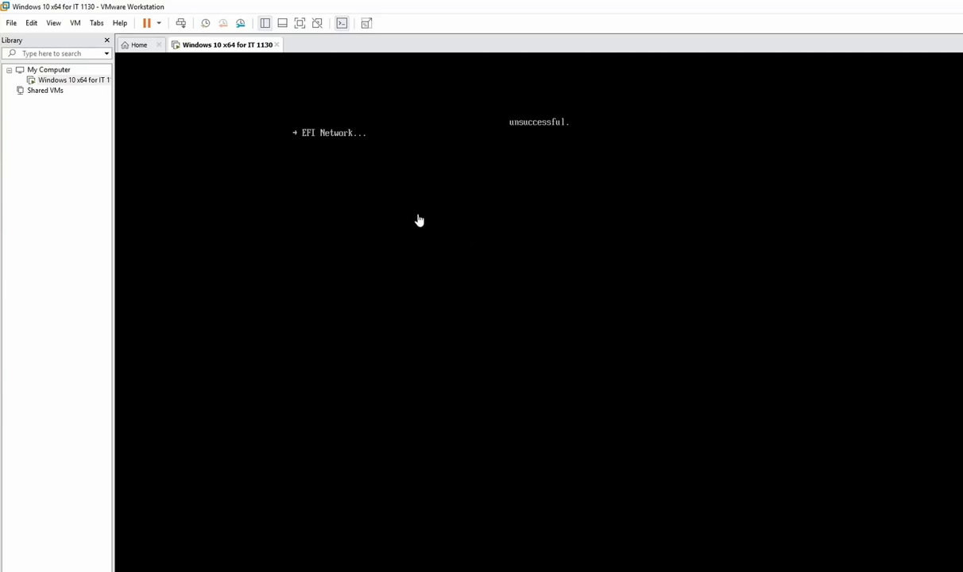
{"action": "left_click", "coordinate": [159, 24]}
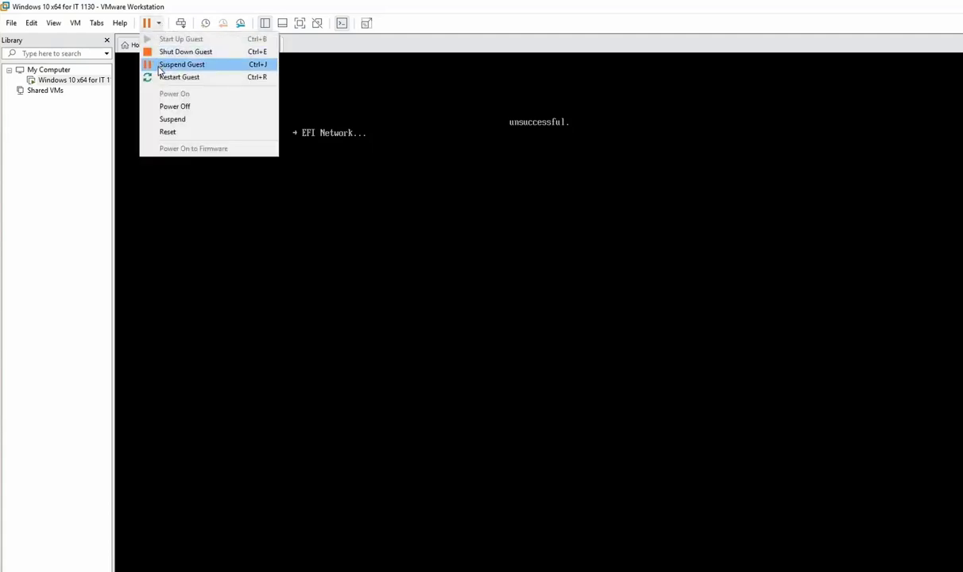
{"action": "left_click", "coordinate": [165, 108]}
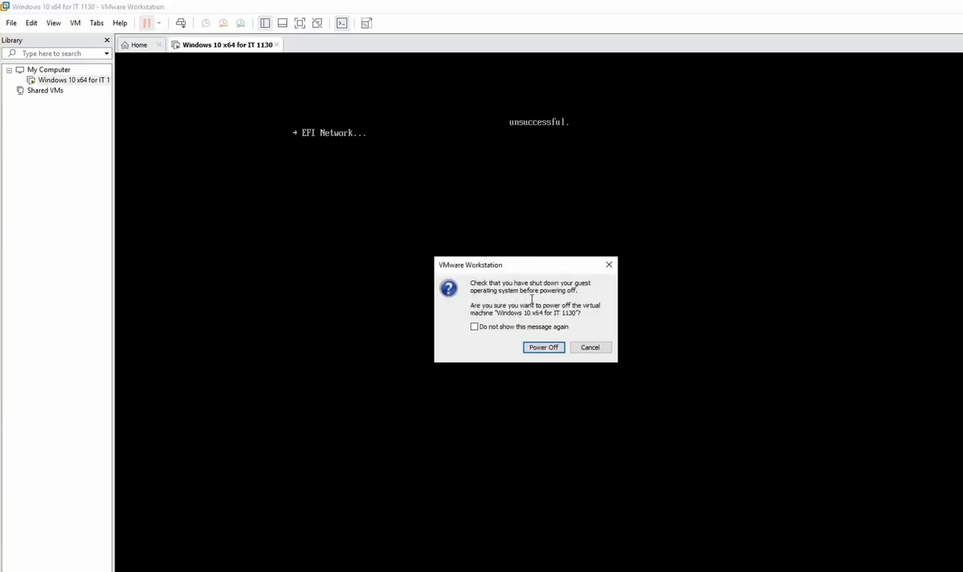
{"action": "left_click", "coordinate": [543, 349]}
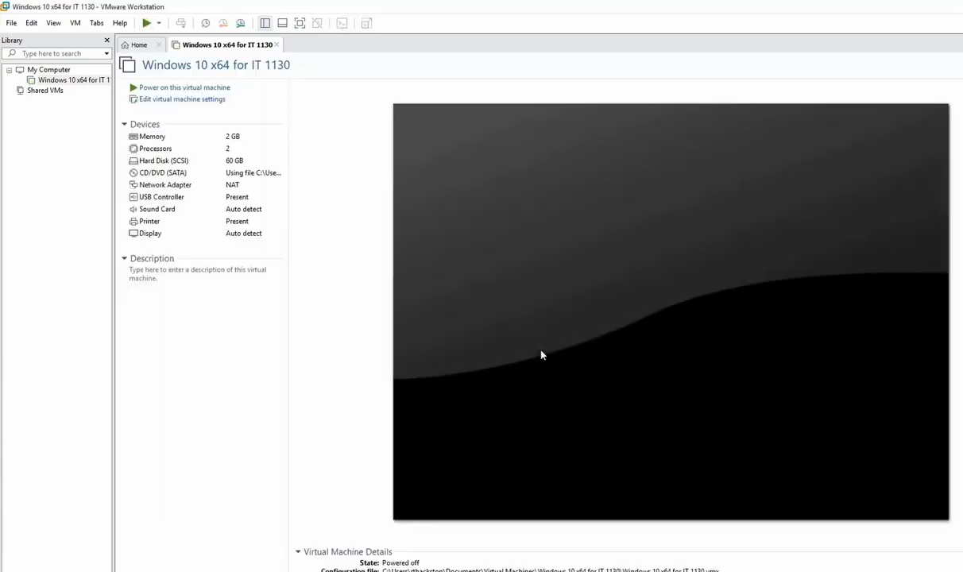
Boot the virtual machine into Windows Setup and start the installation with English (United States), a US keyboard and no product key.
{"action": "left_click", "coordinate": [200, 88]}
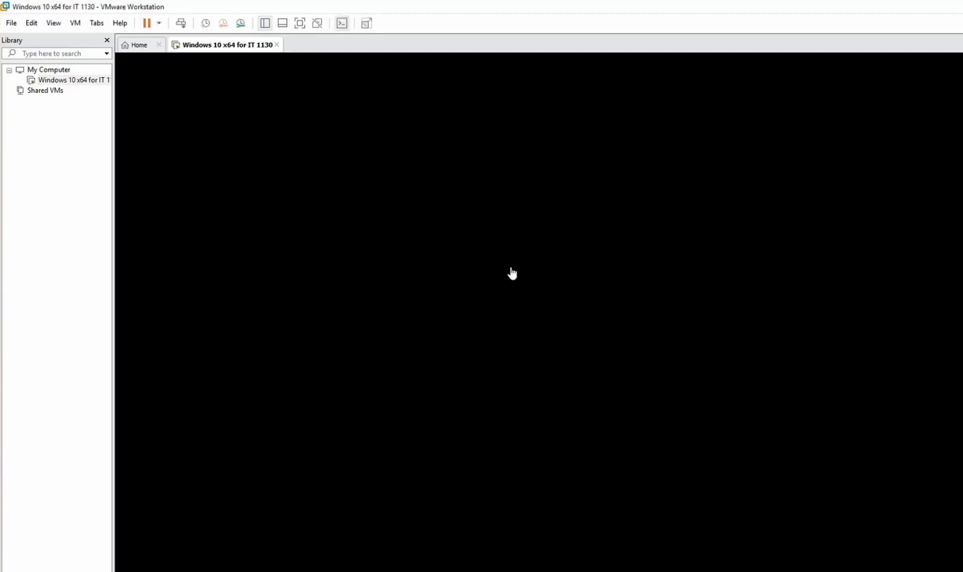
{"action": "key", "text": "Return"}
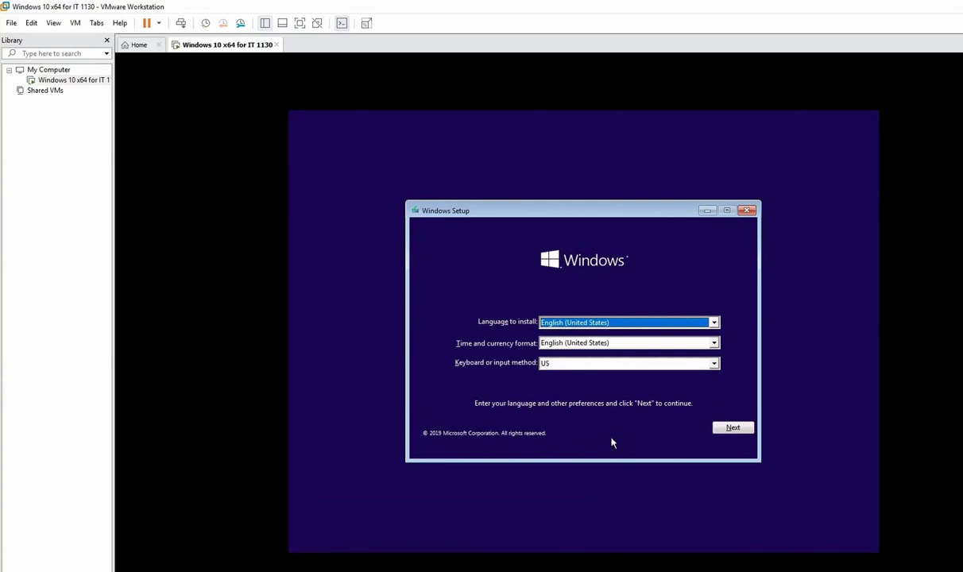
{"action": "left_click", "coordinate": [726, 429]}
{"action": "left_click", "coordinate": [578, 337]}
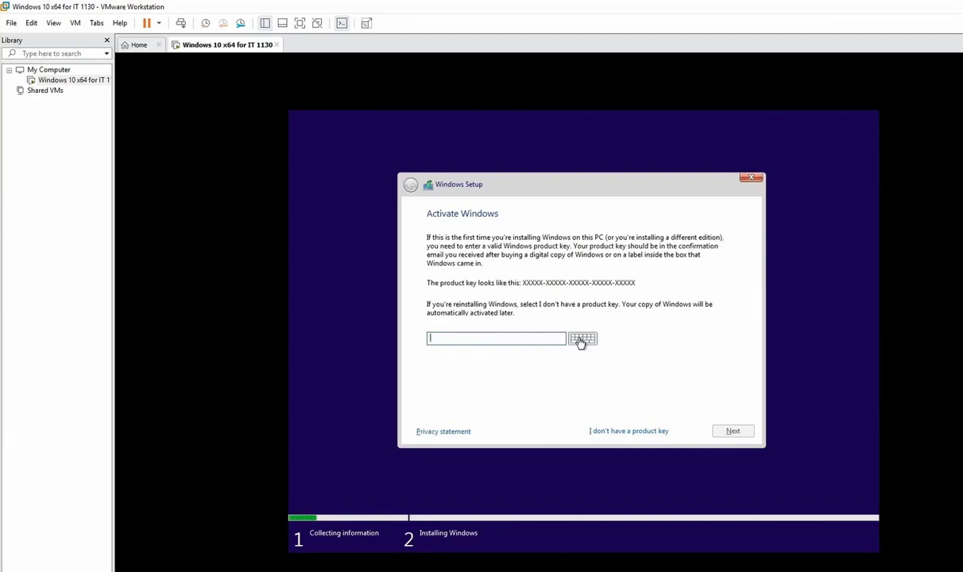
{"action": "left_click", "coordinate": [656, 433]}
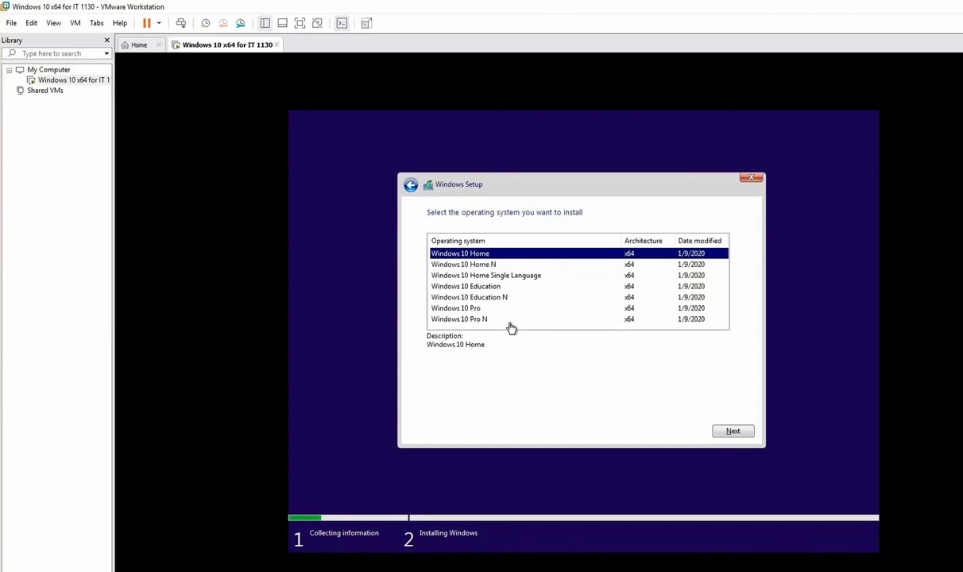
Select Windows 10 Pro as the edition, accept the license terms and choose the custom, Windows-only installation.
{"action": "left_click", "coordinate": [468, 310]}
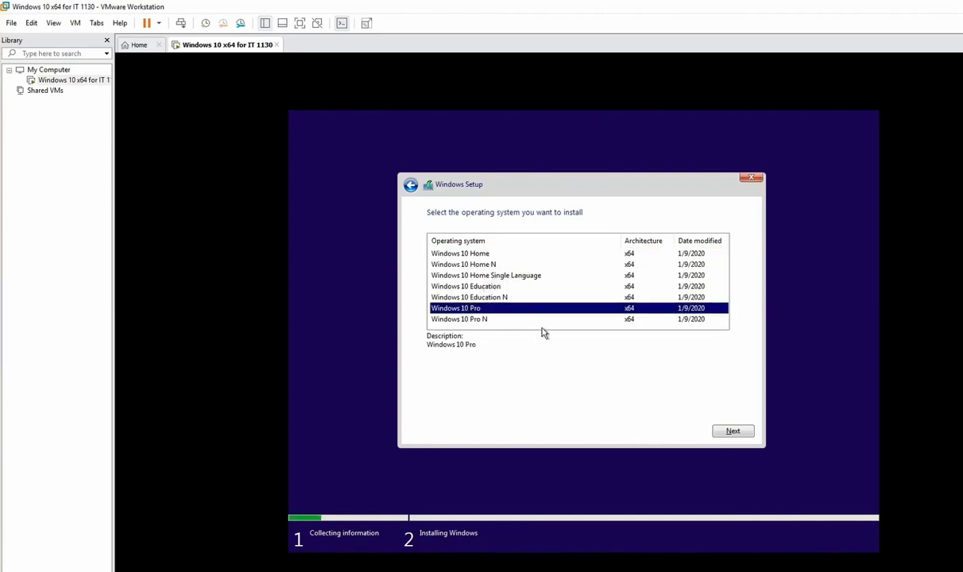
{"action": "left_click", "coordinate": [734, 432]}
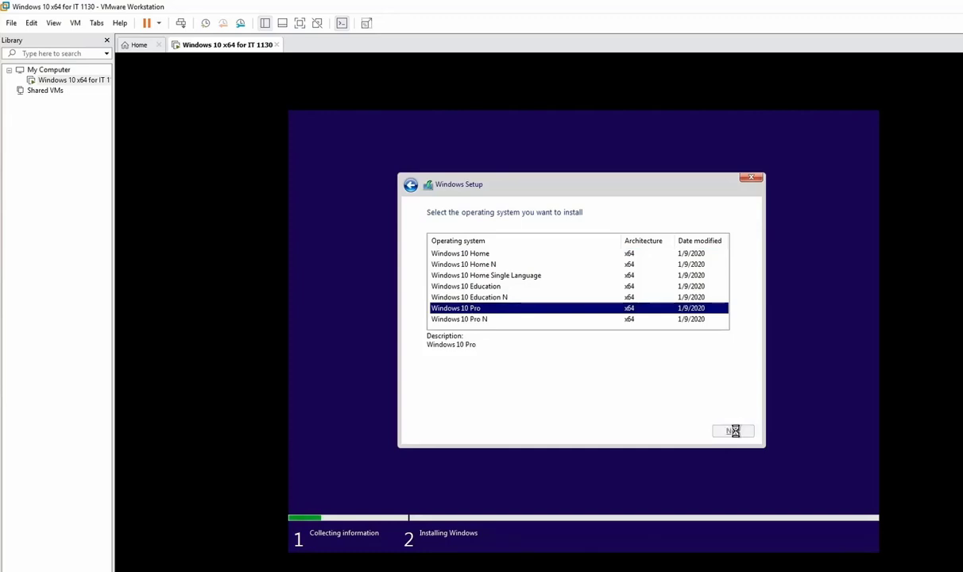
{"action": "left_click", "coordinate": [497, 409]}
{"action": "left_click", "coordinate": [725, 430]}
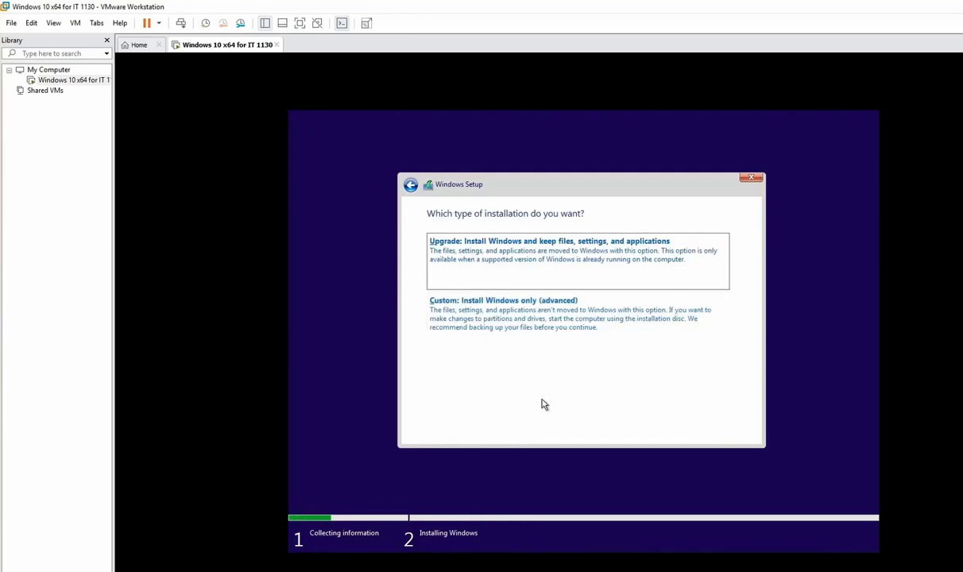
{"action": "left_click", "coordinate": [514, 306]}
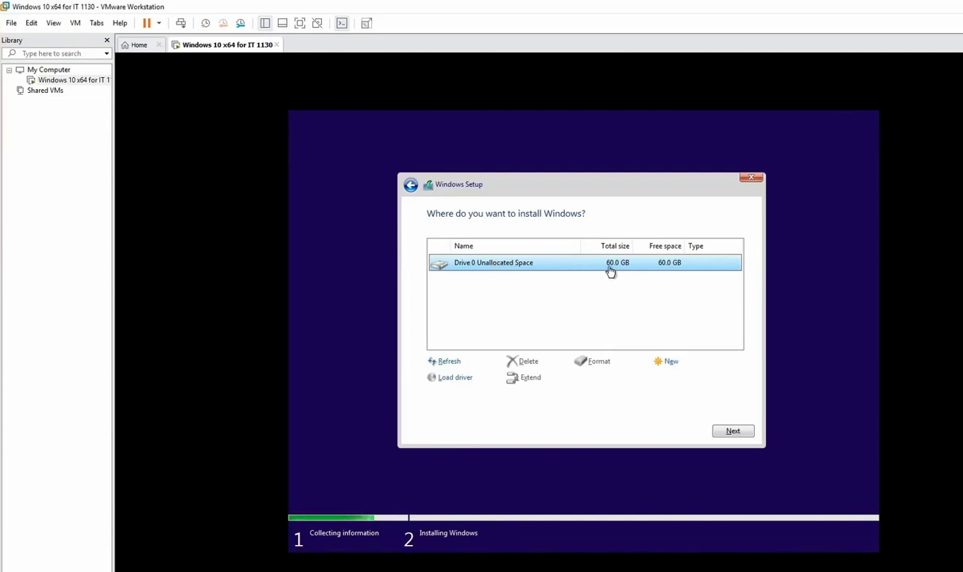
Partition all the unallocated space on Drive 0, allow the additional system partitions and install Windows on the primary partition.
{"action": "left_click", "coordinate": [671, 362]}
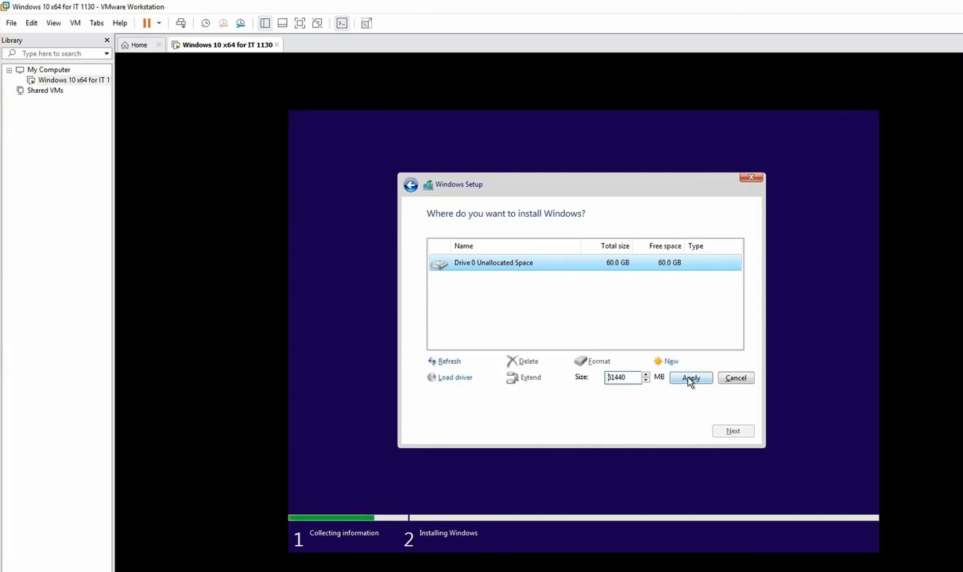
{"action": "left_click", "coordinate": [689, 378]}
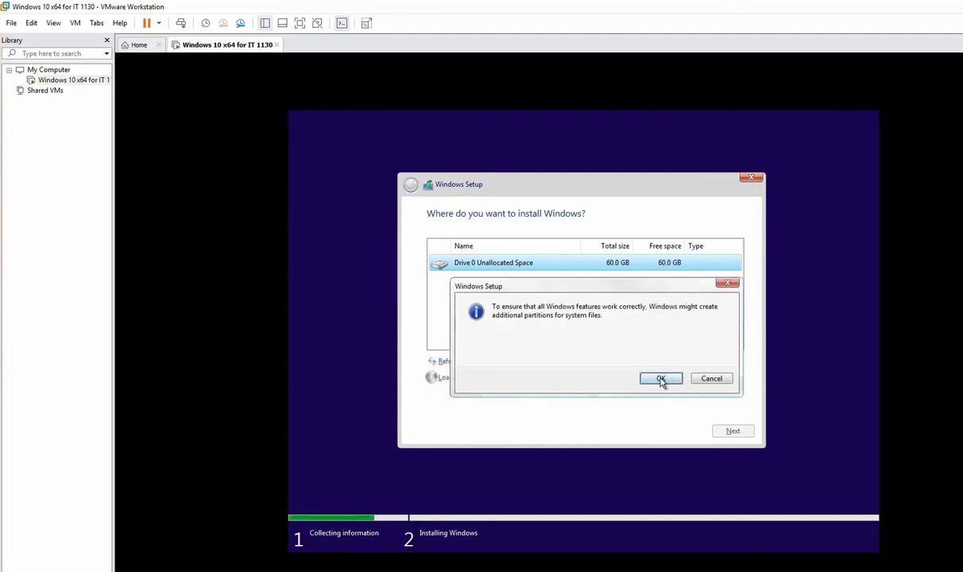
{"action": "left_click", "coordinate": [660, 379]}
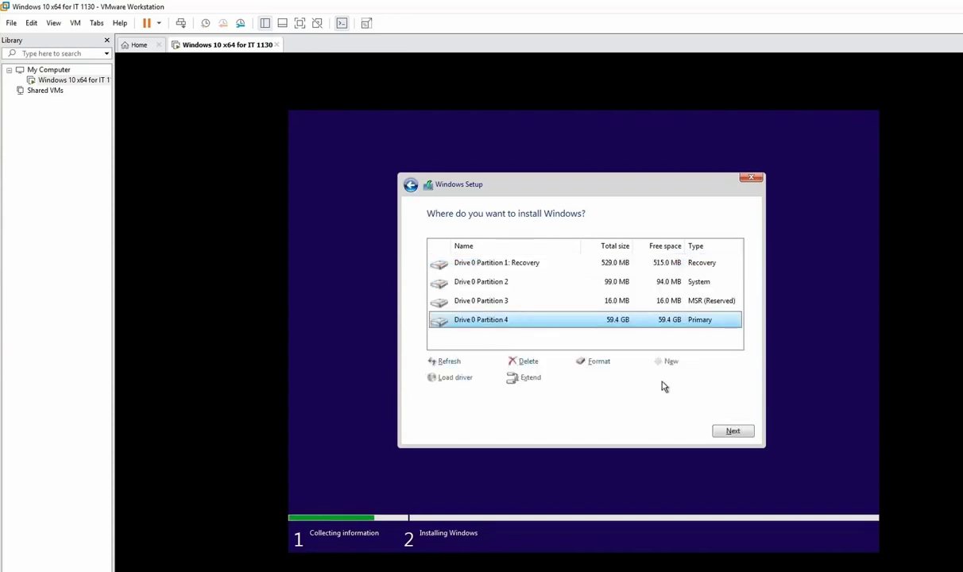
{"action": "left_click", "coordinate": [726, 431]}
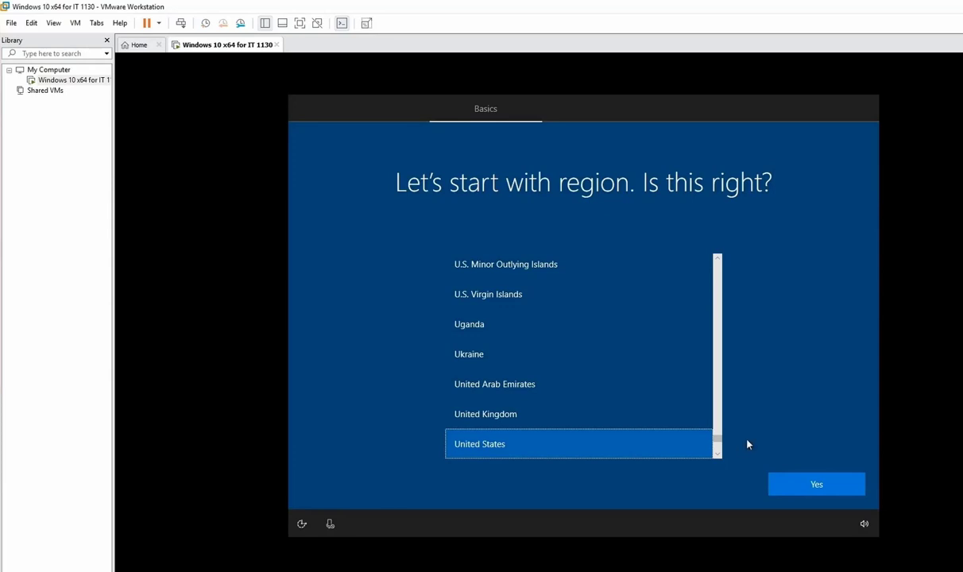
Set the region to United States and the keyboard layout to US, skipping a second keyboard layout.
{"action": "left_click", "coordinate": [830, 487]}
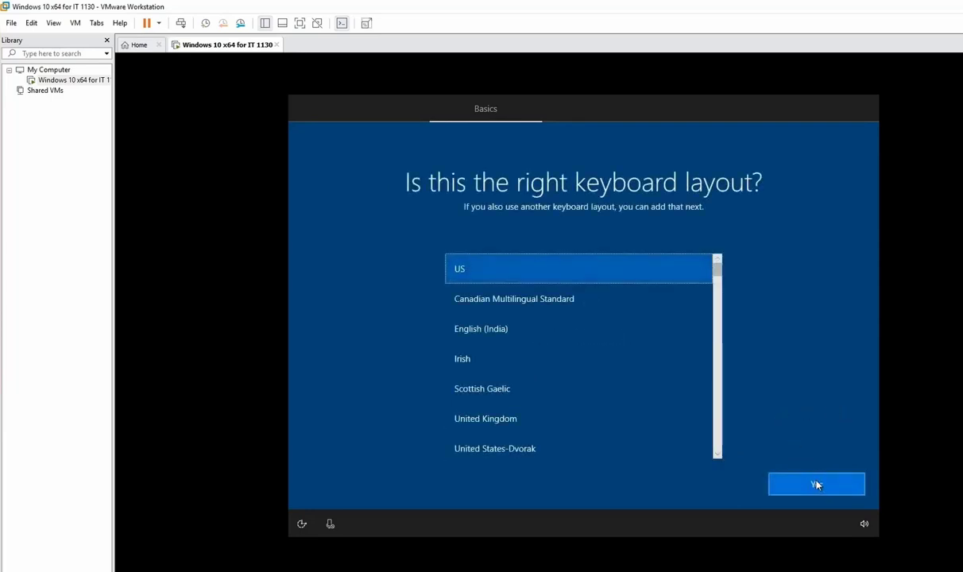
{"action": "left_click", "coordinate": [816, 484]}
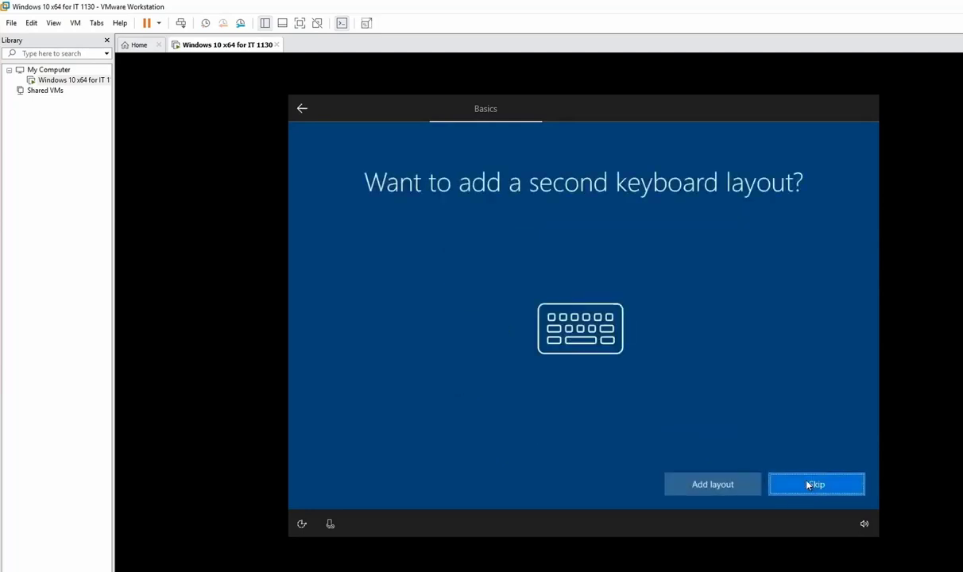
{"action": "left_click", "coordinate": [802, 486]}
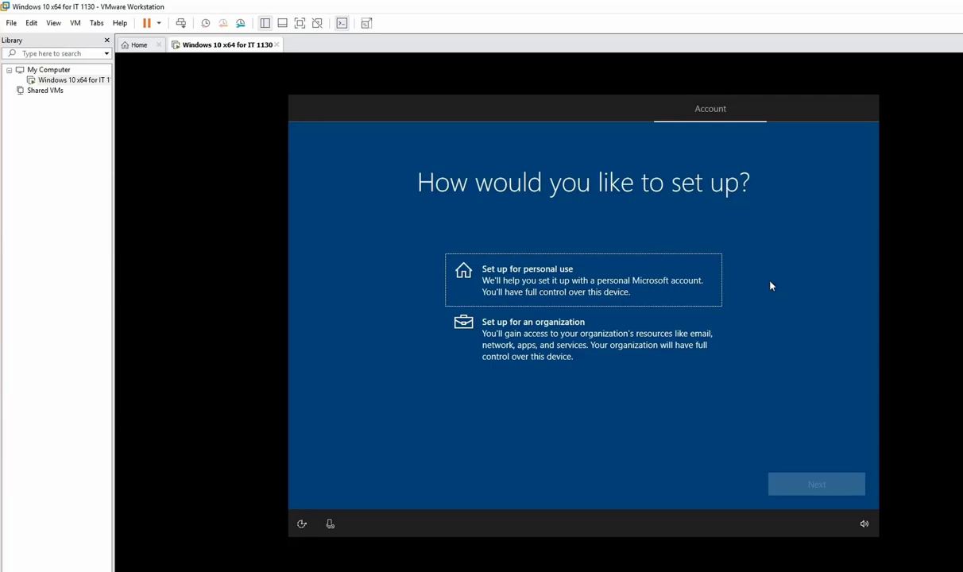
Disconnect the running virtual machine's network adapter in its settings, leaving it set to connect at power on.
{"action": "right_click", "coordinate": [199, 45]}
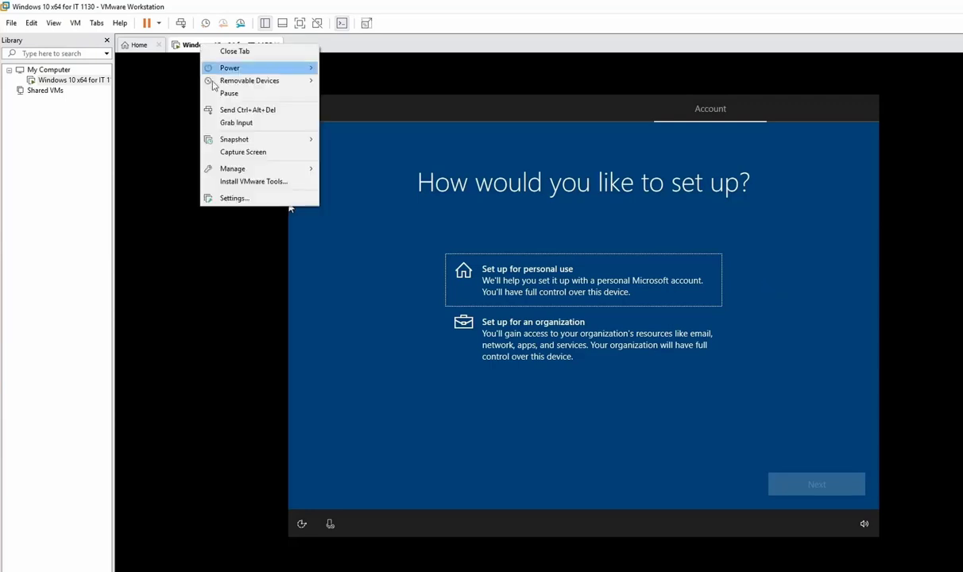
{"action": "left_click", "coordinate": [234, 200]}
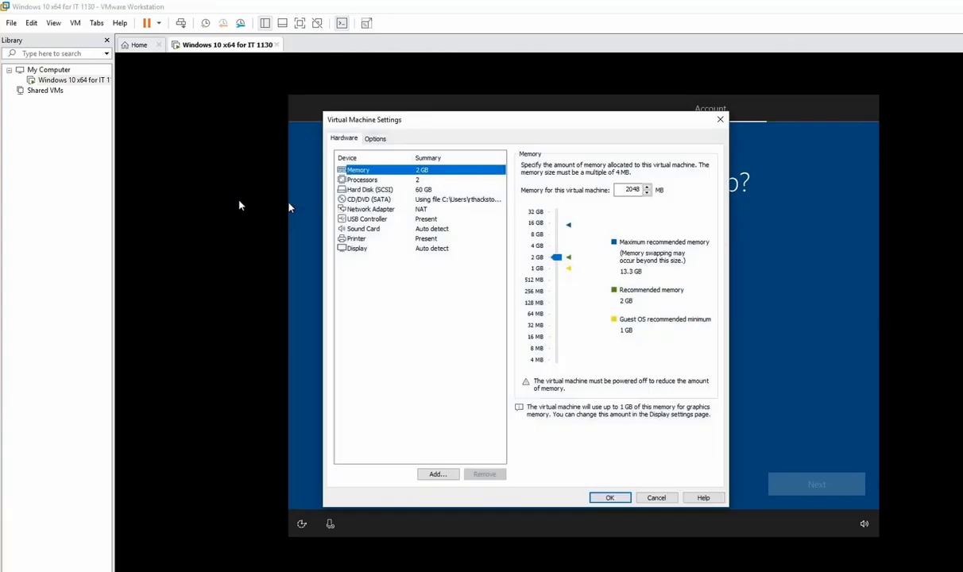
{"action": "left_click", "coordinate": [368, 210]}
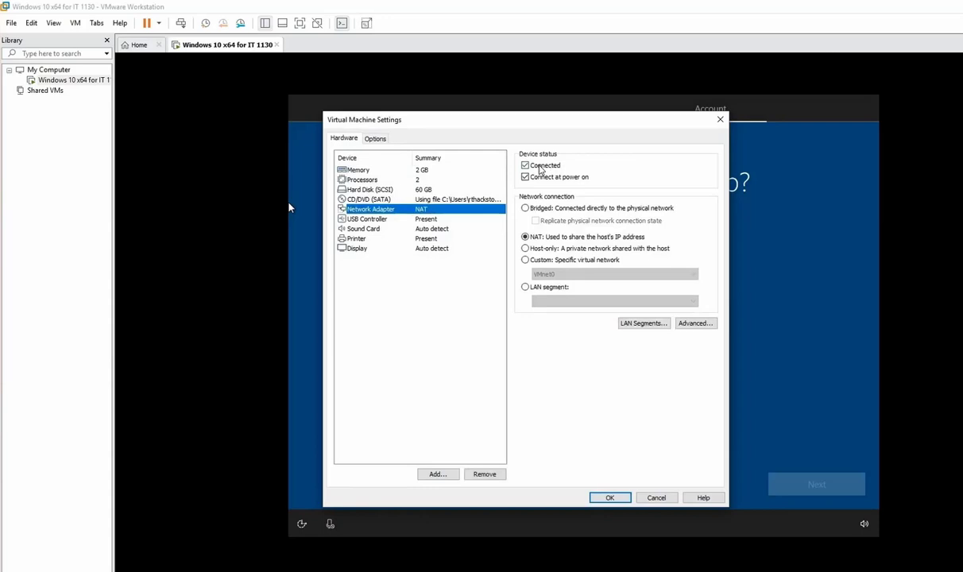
{"action": "left_click", "coordinate": [540, 166]}
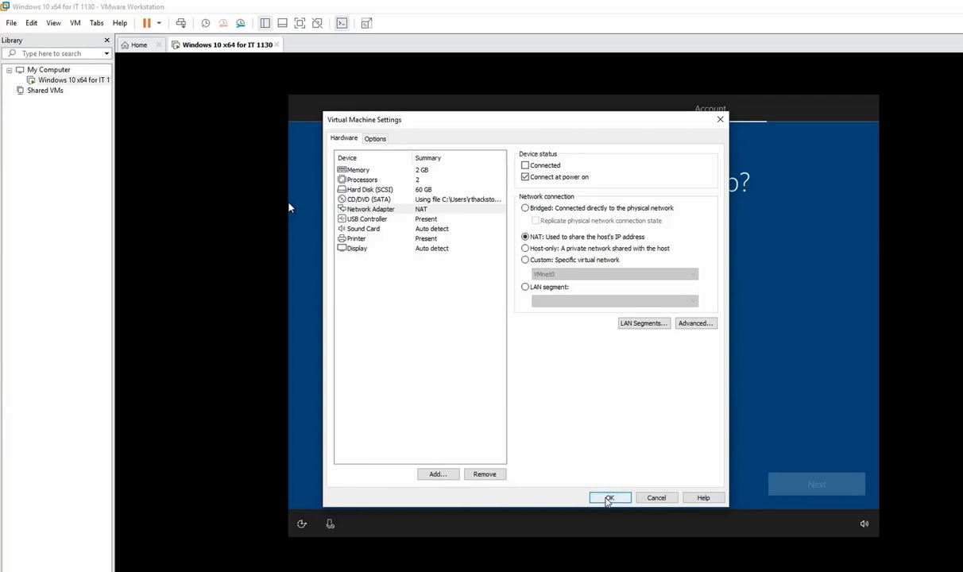
{"action": "left_click", "coordinate": [608, 498]}
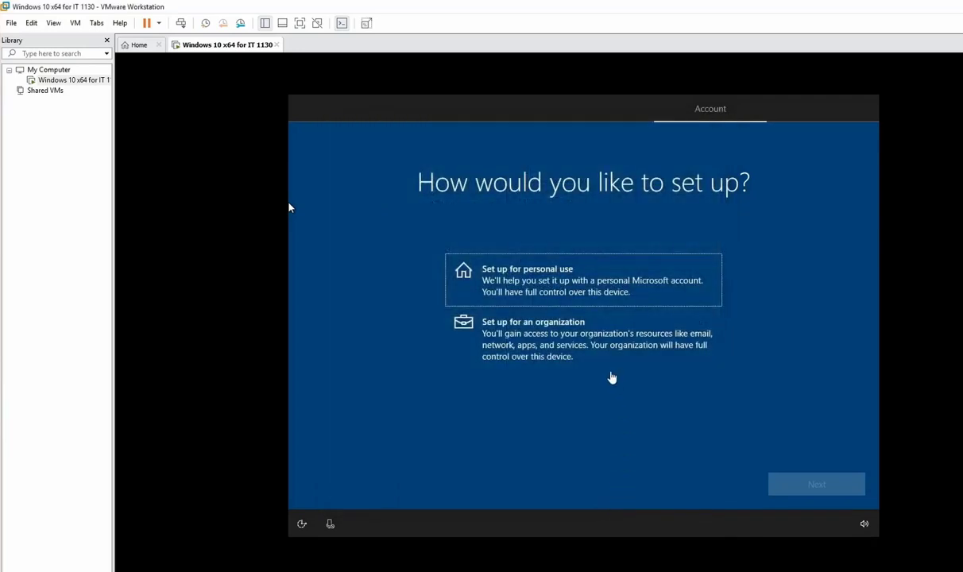
Set Windows up for personal use and skip the online account step.
{"action": "left_click", "coordinate": [564, 284]}
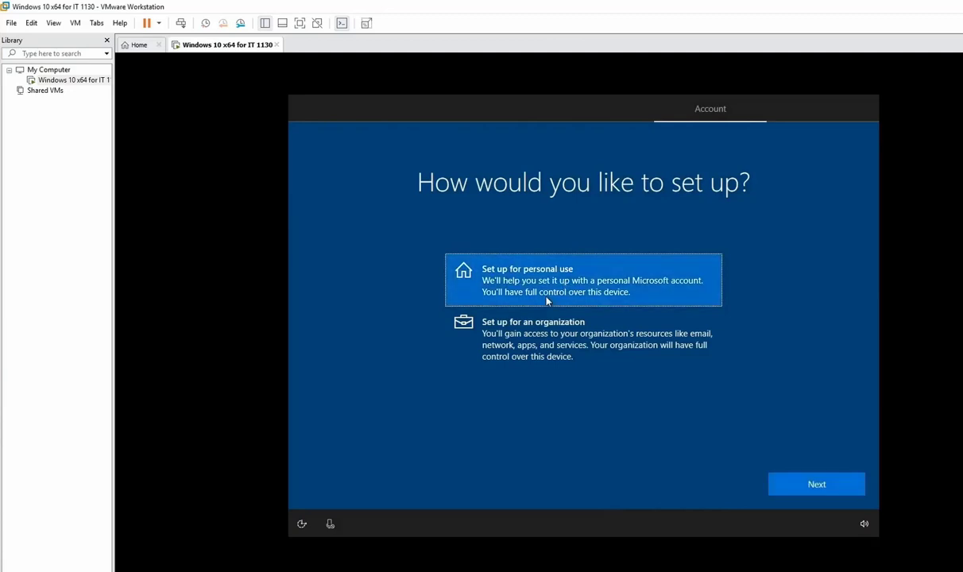
{"action": "left_click", "coordinate": [790, 486]}
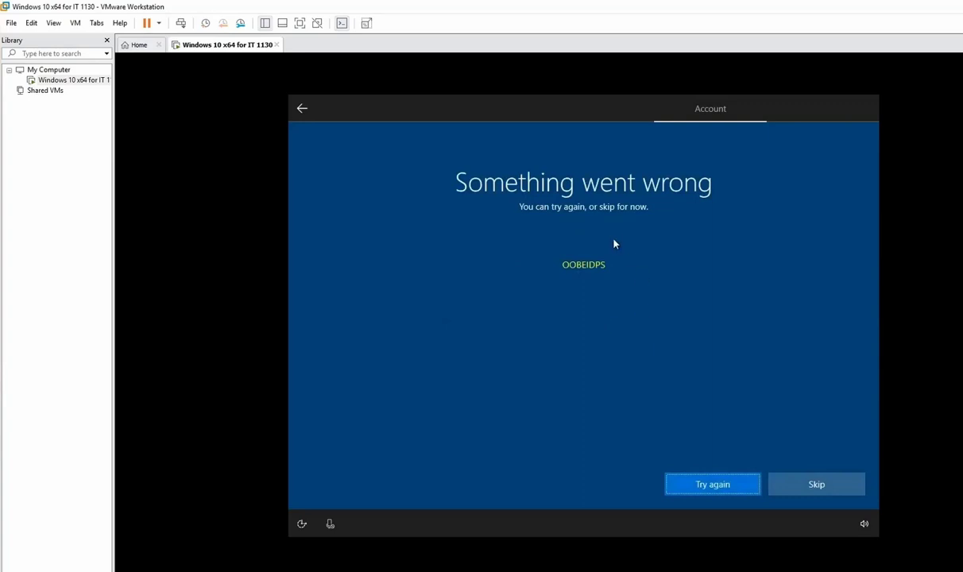
{"action": "left_click", "coordinate": [817, 486]}
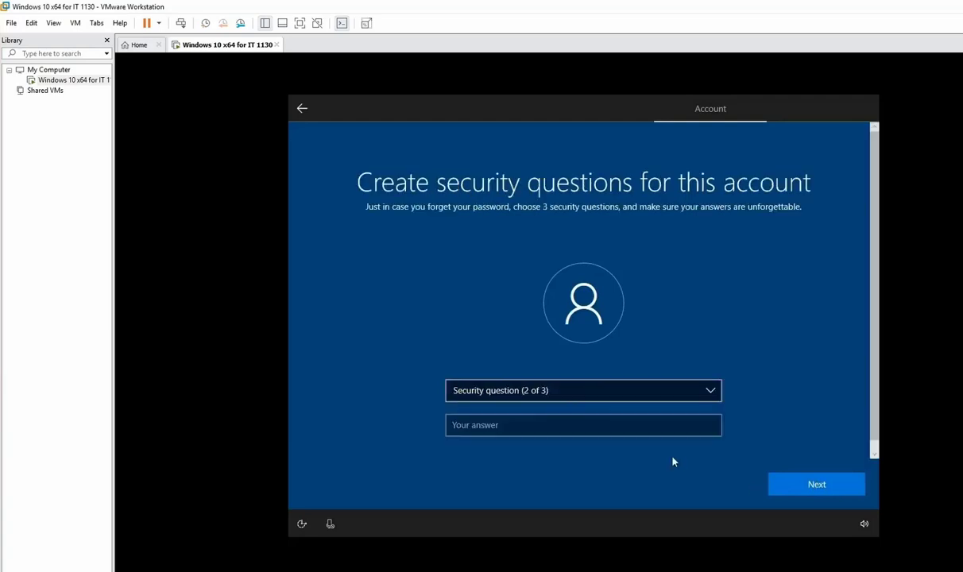
Open the list of available security questions for the local account.
{"action": "left_click", "coordinate": [572, 391]}
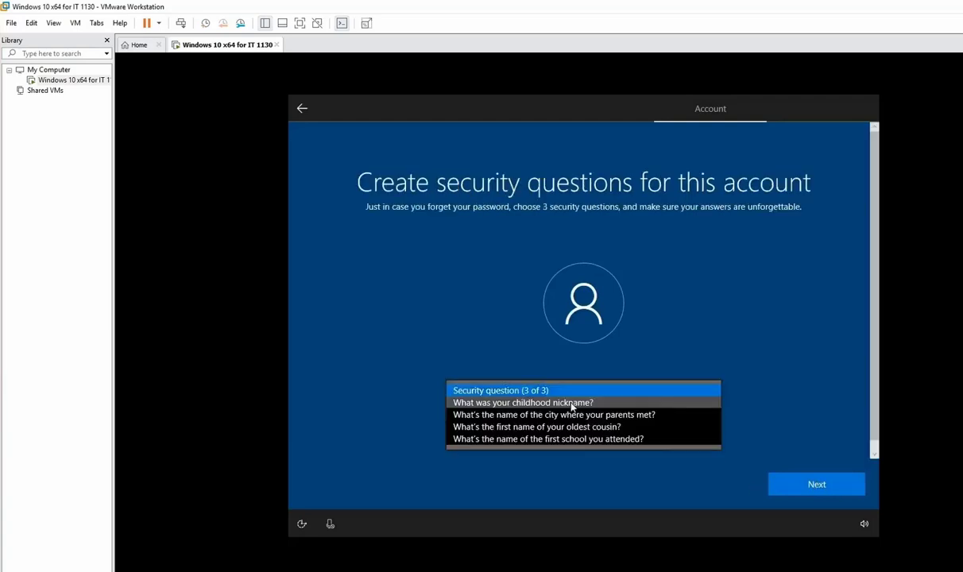